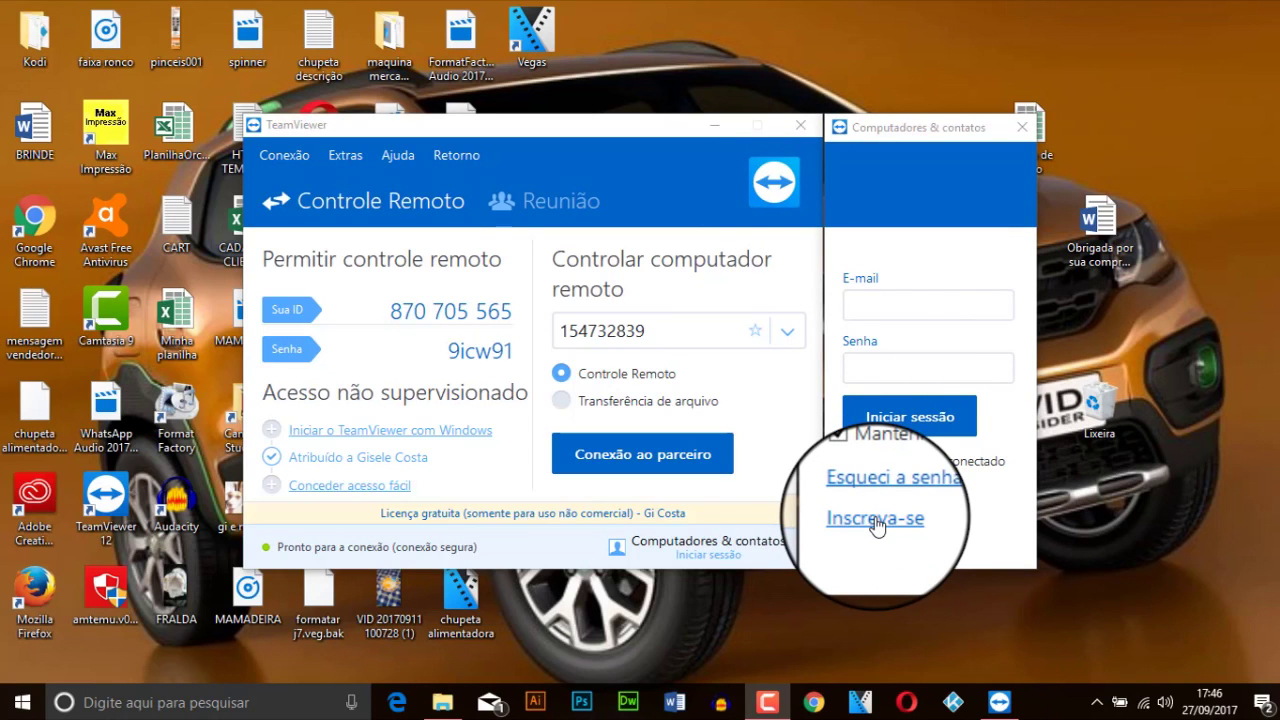
Step: Sign in to the TeamViewer account in Computadores & contatos with the account e-mail
left_click(873, 308)
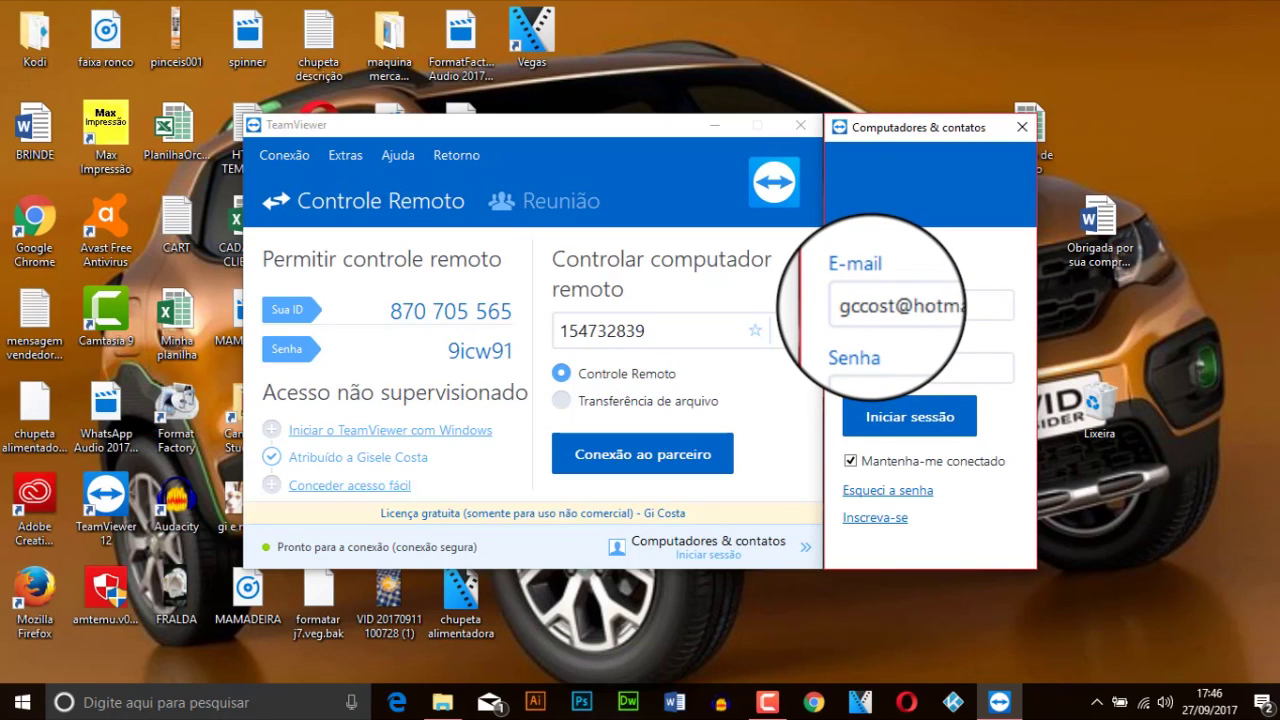
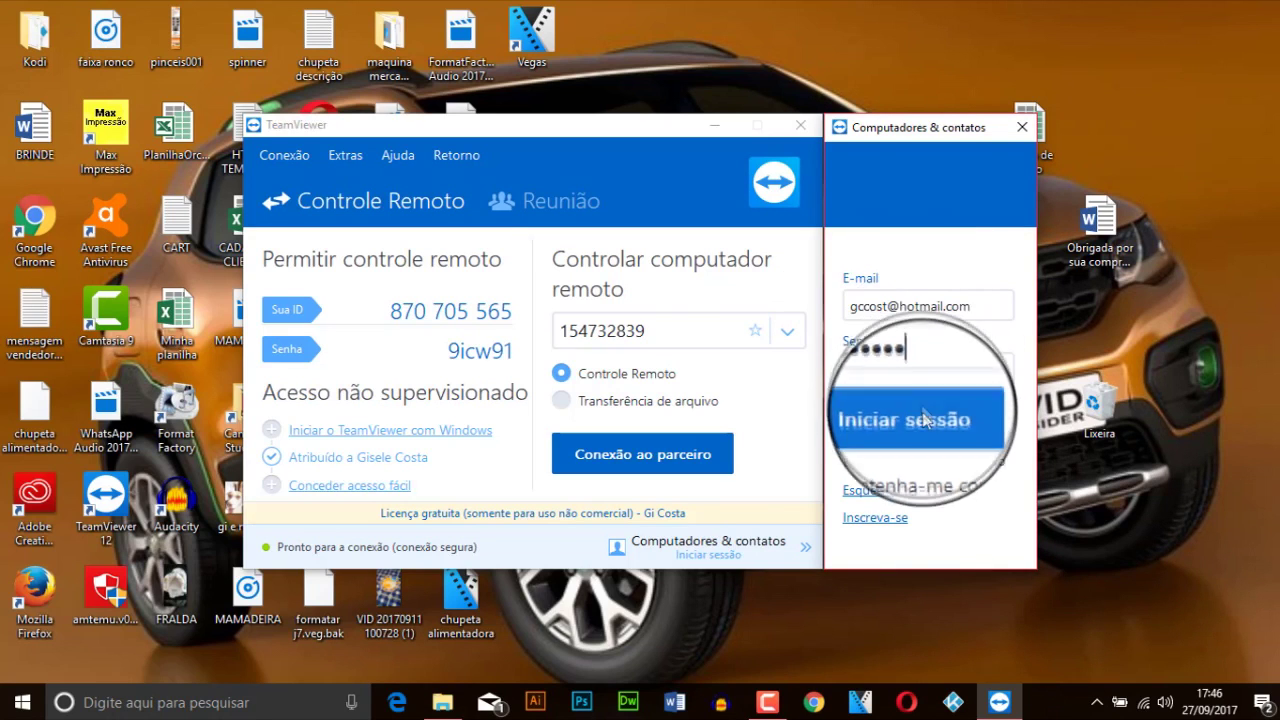
left_click(940, 418)
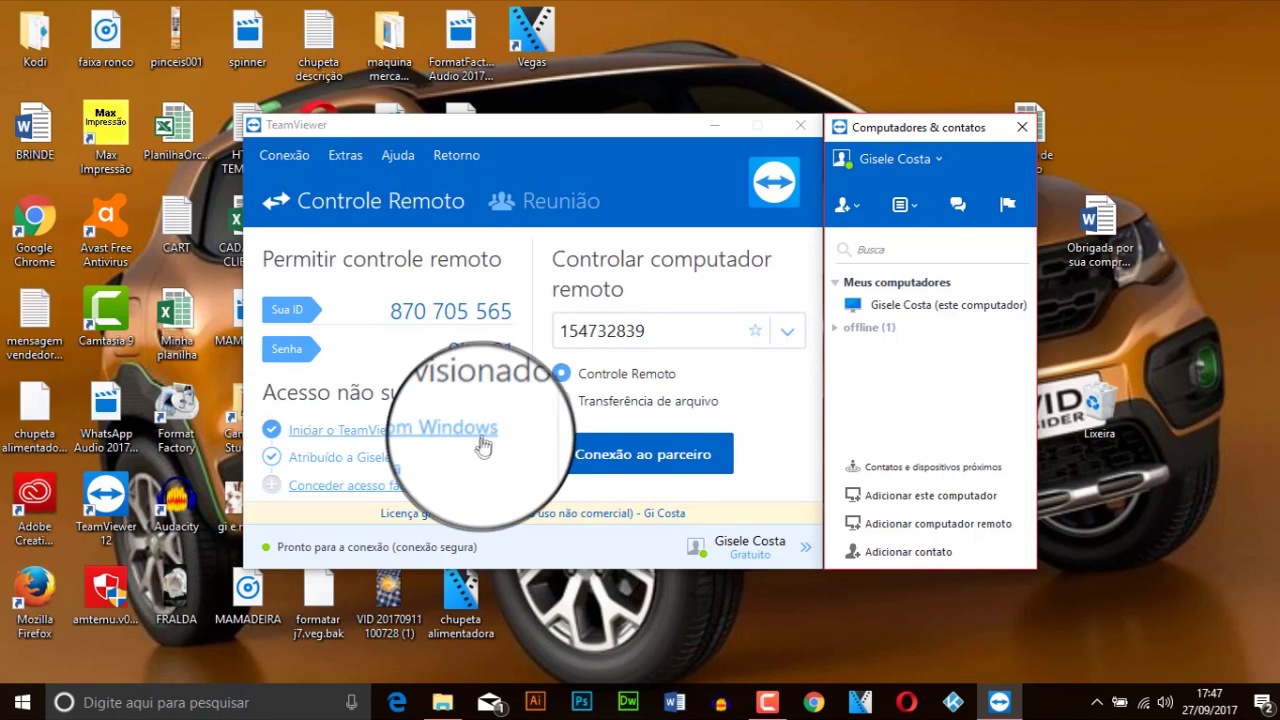
Step: Connect to the partner computer with its password and bring up its TeamViewer window
left_click(660, 460)
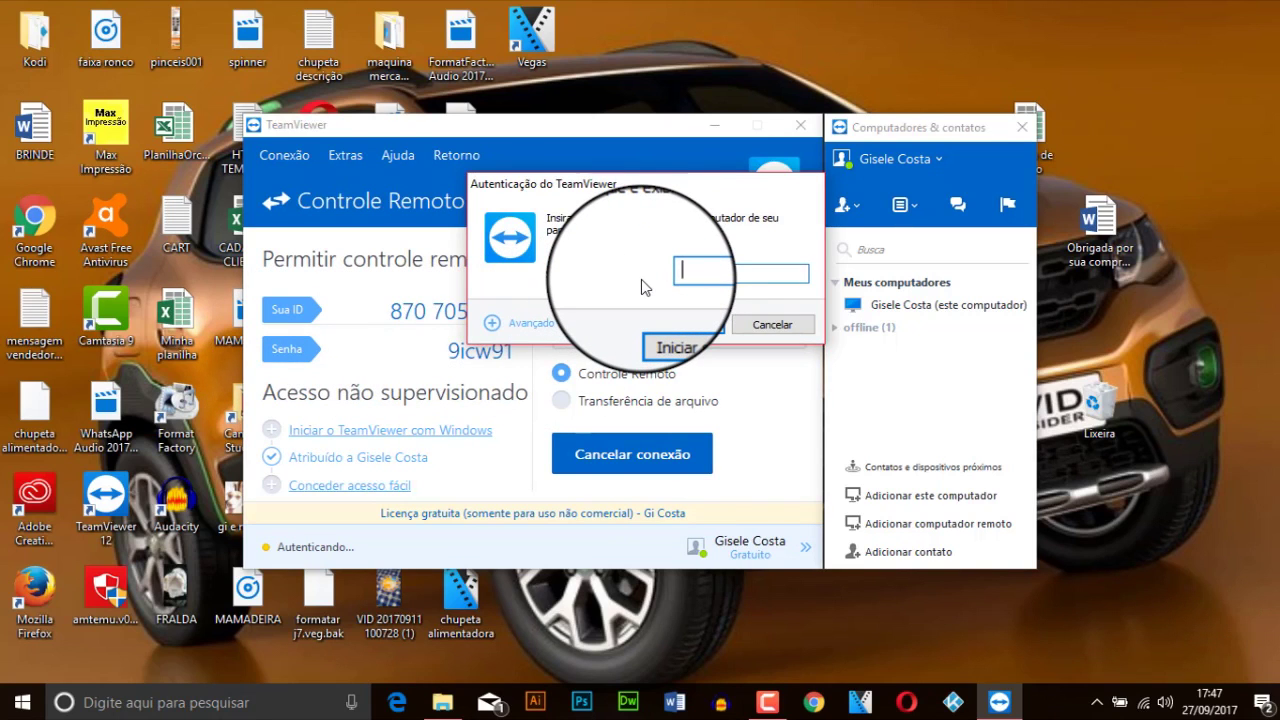
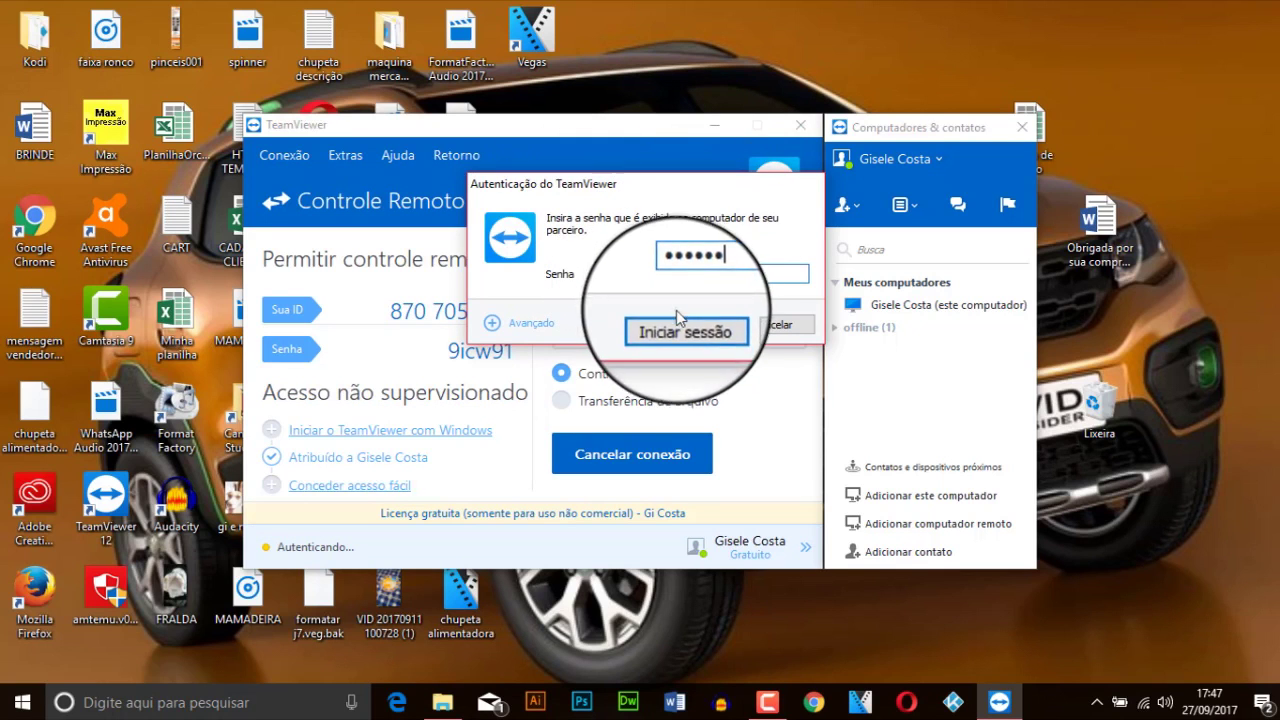
left_click(686, 330)
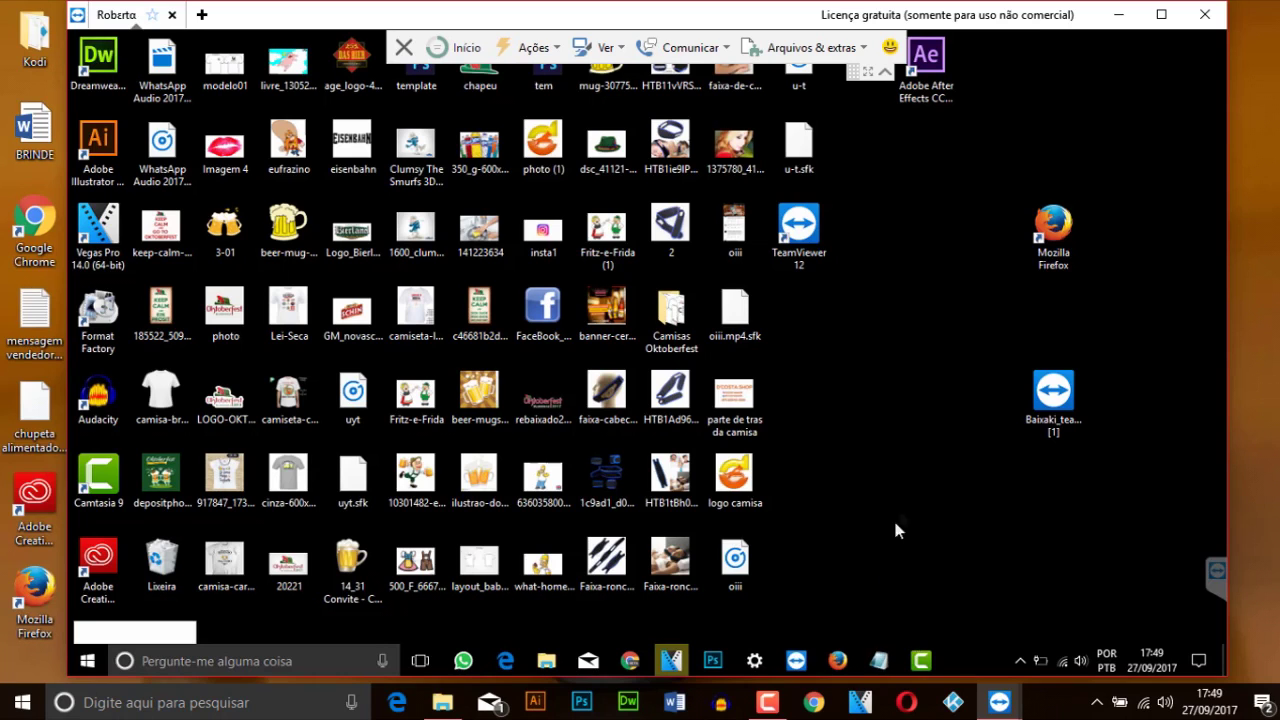
left_click(797, 661)
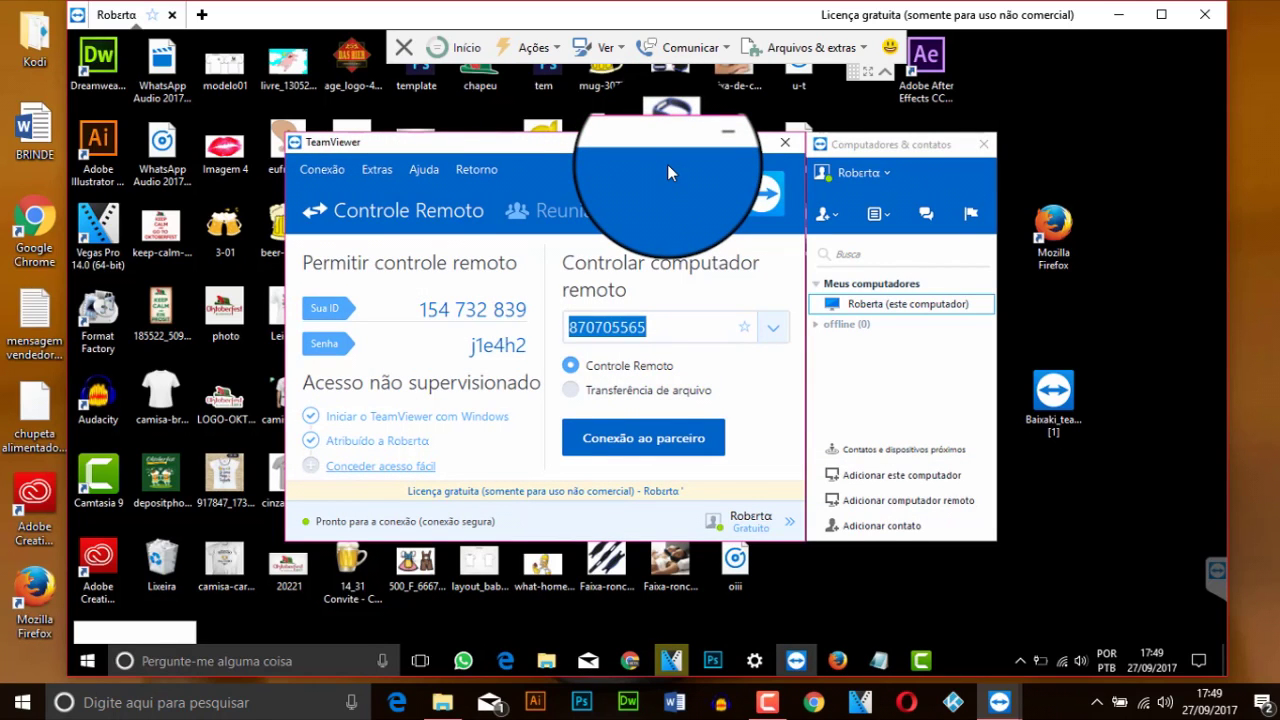
Step: On the remote TeamViewer, set and confirm a personal password under Configurar acesso não supervisionado
left_click(322, 170)
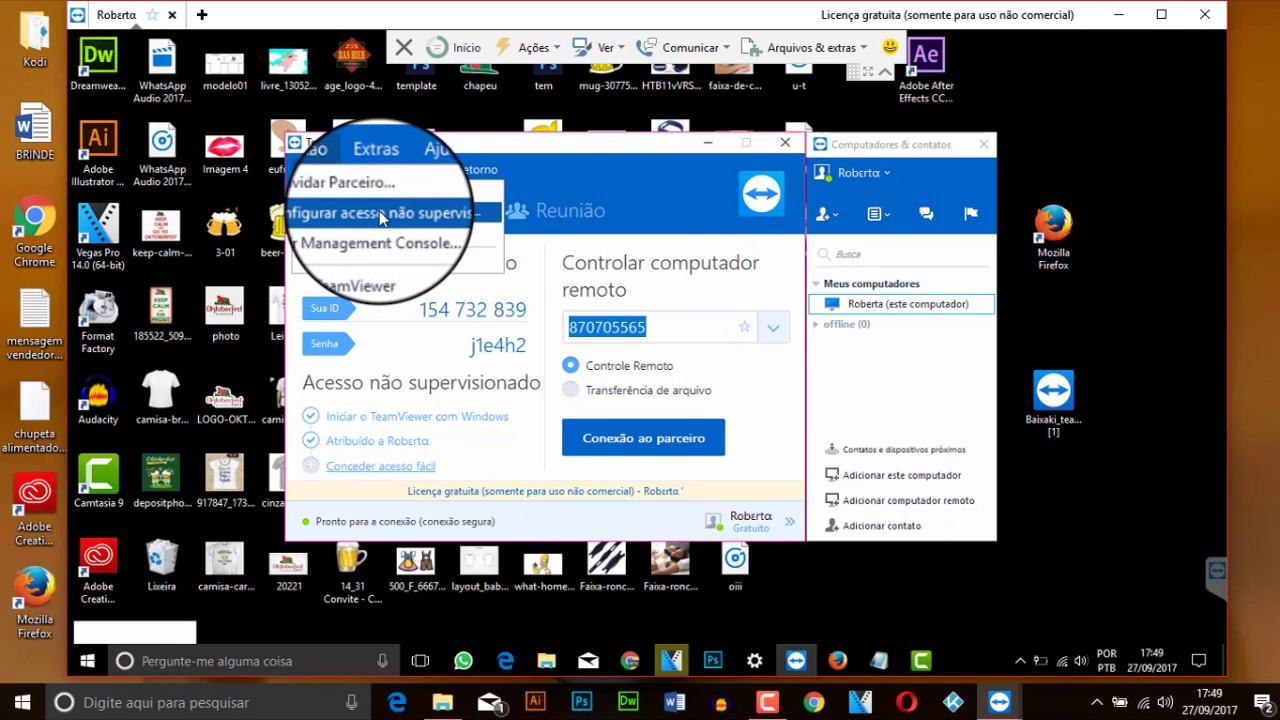
left_click(380, 217)
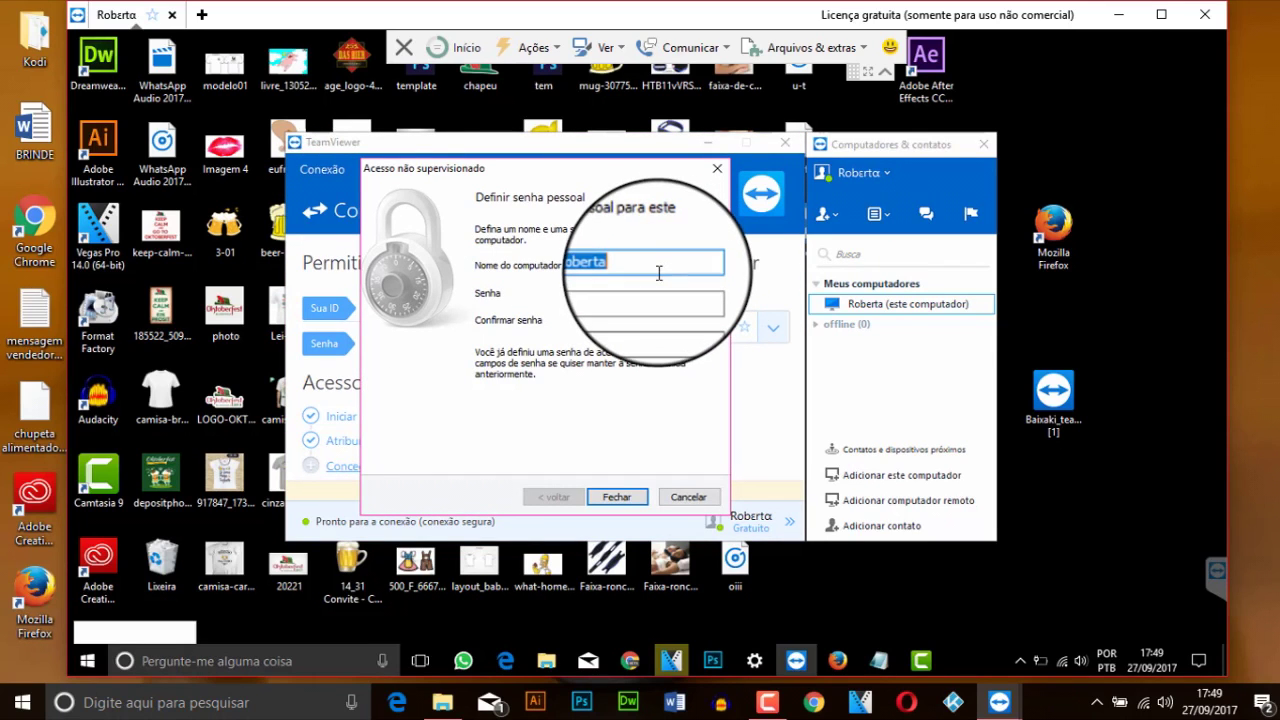
left_click(657, 297)
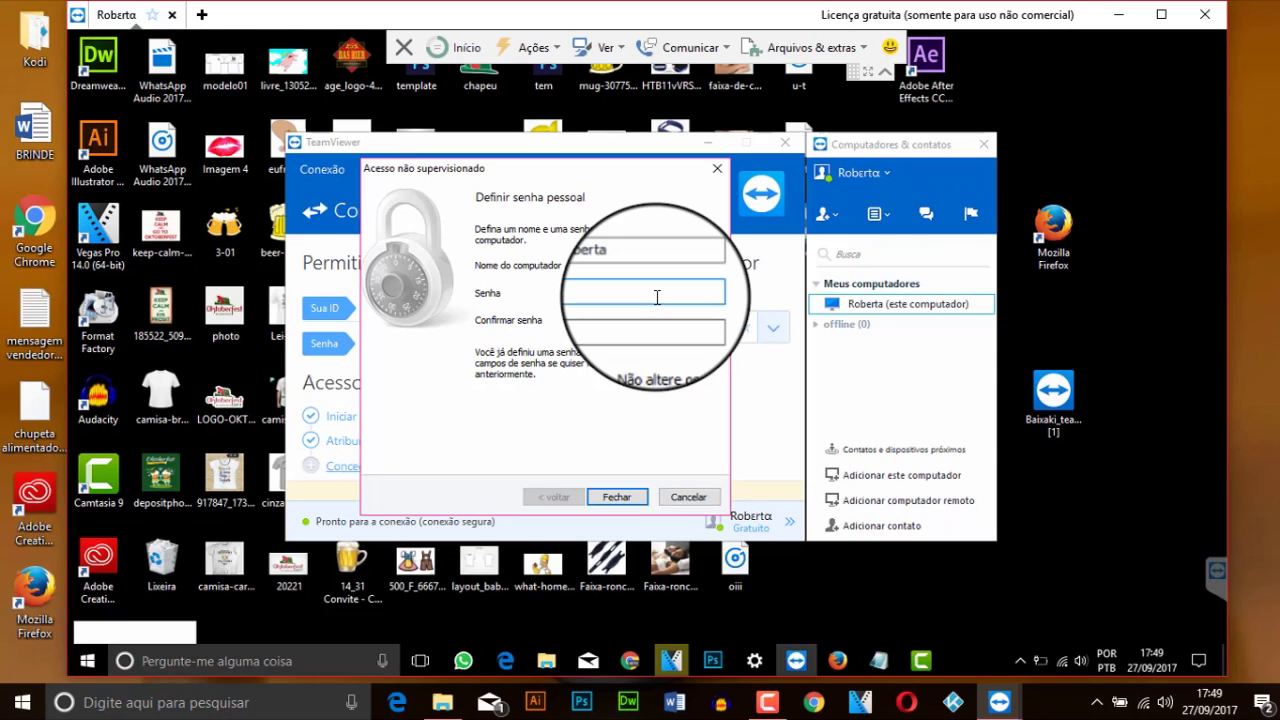
type("********")
key("Tab")
type("*****")
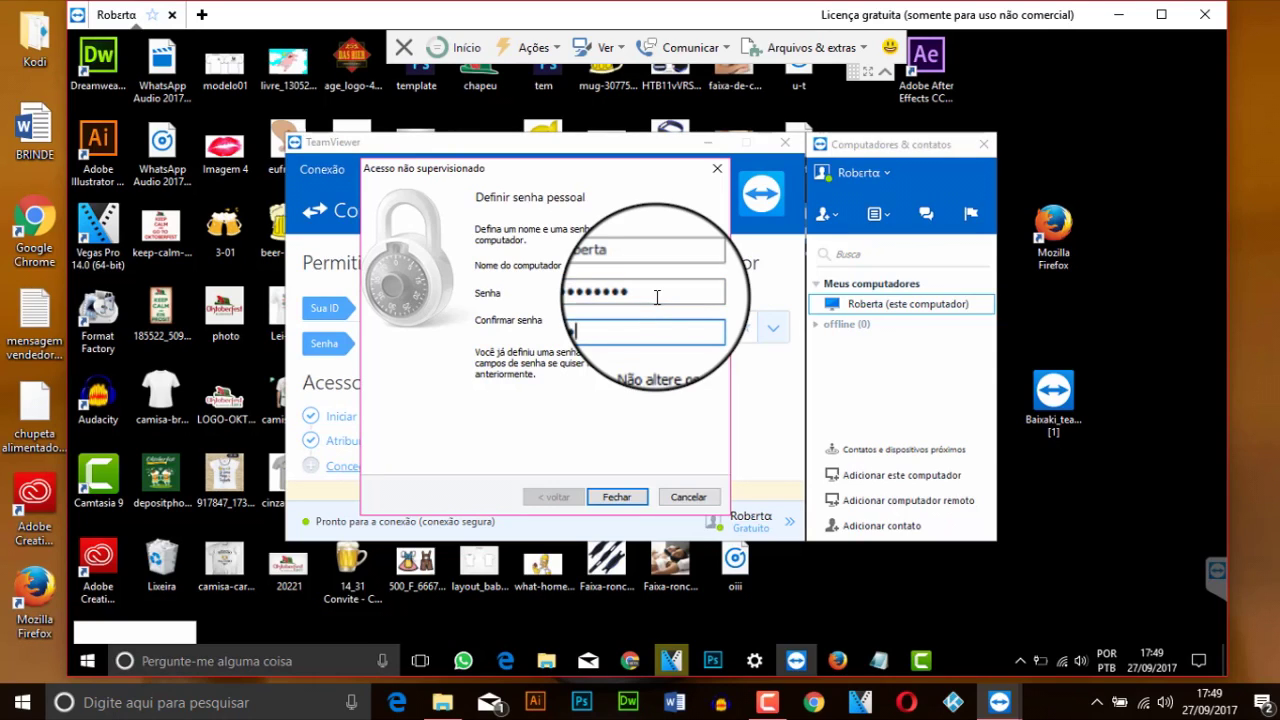
type("**")
left_click(600, 519)
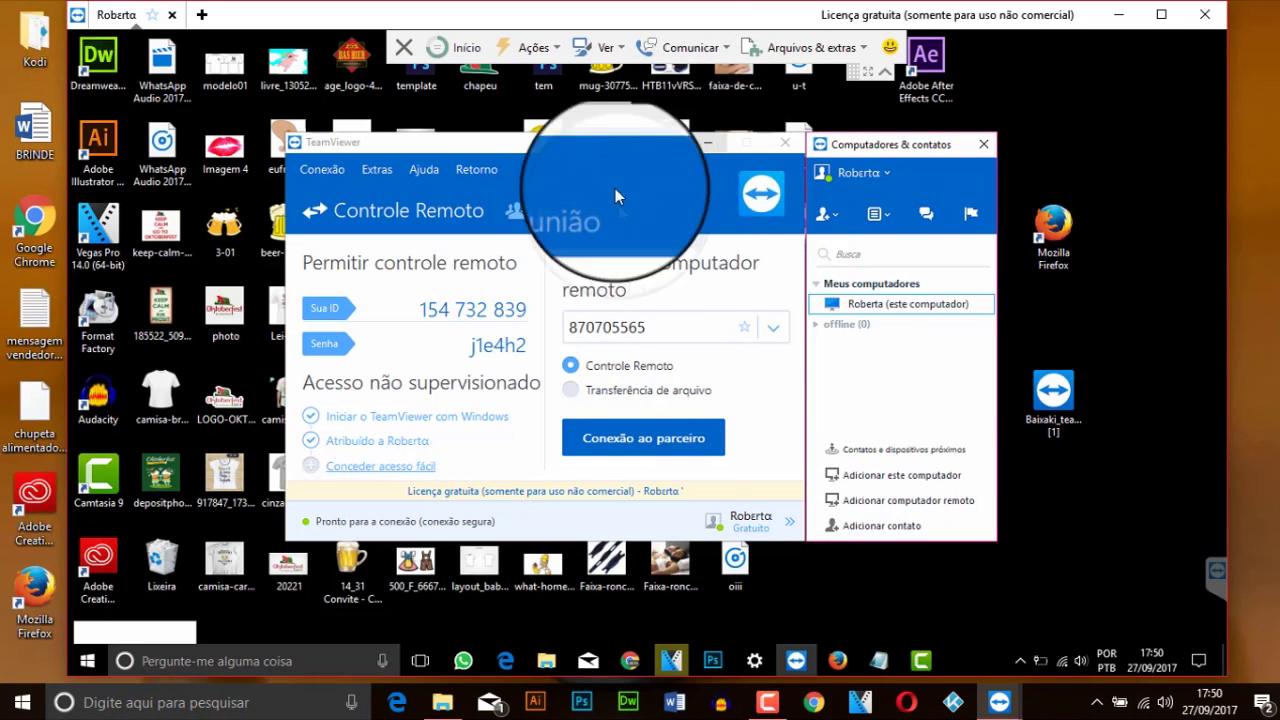
Step: In the local TeamViewer, add the partner's ID, password and a display name as a remote computer
mouse_move(1005, 702)
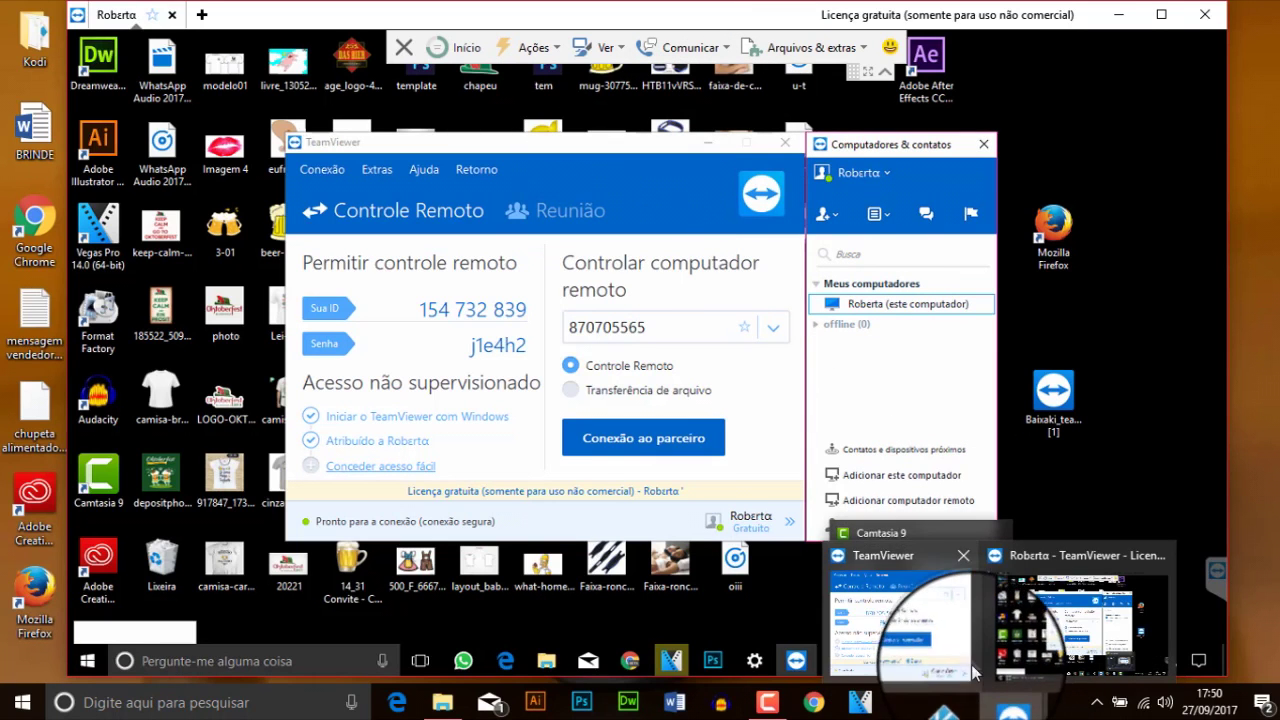
left_click(940, 645)
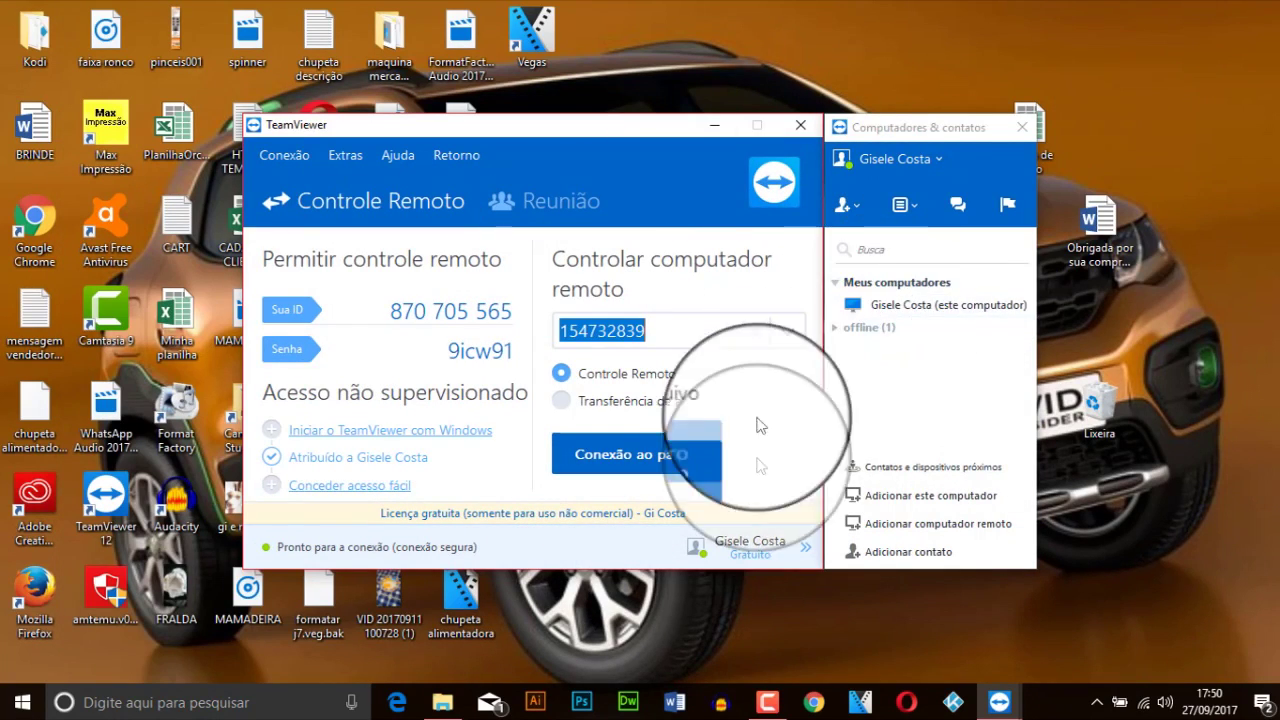
left_click(940, 523)
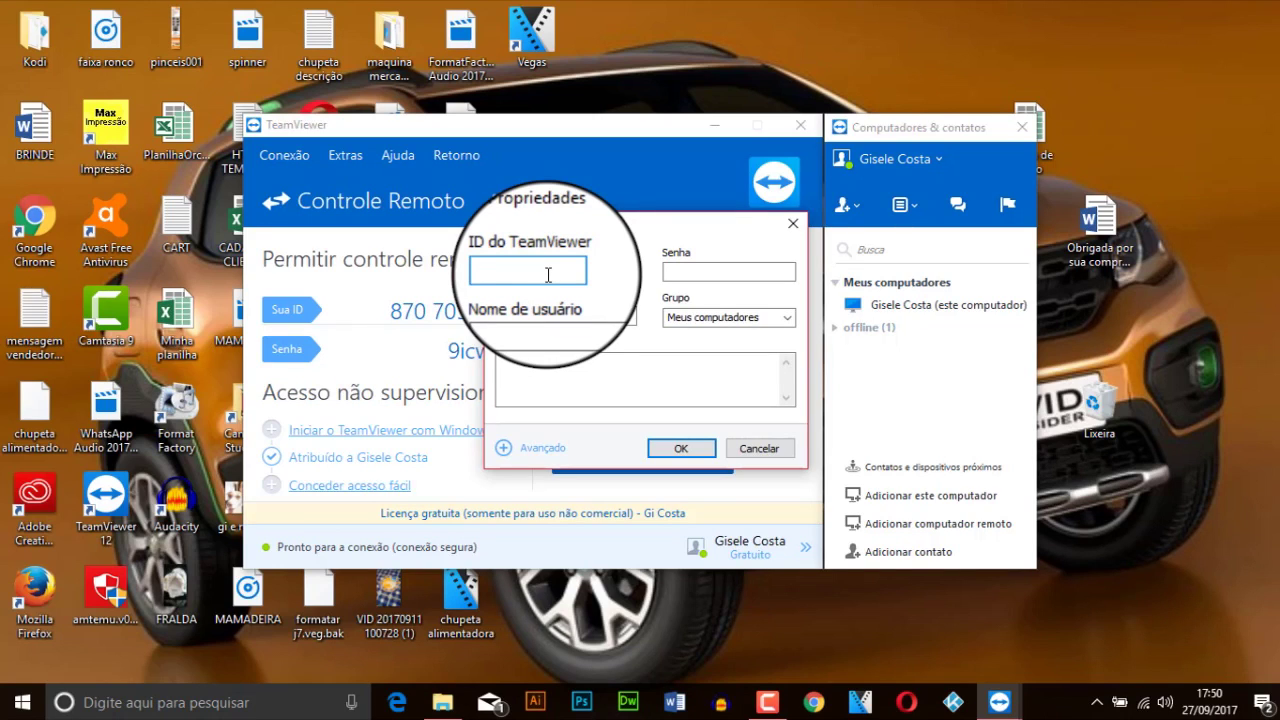
key("Tab")
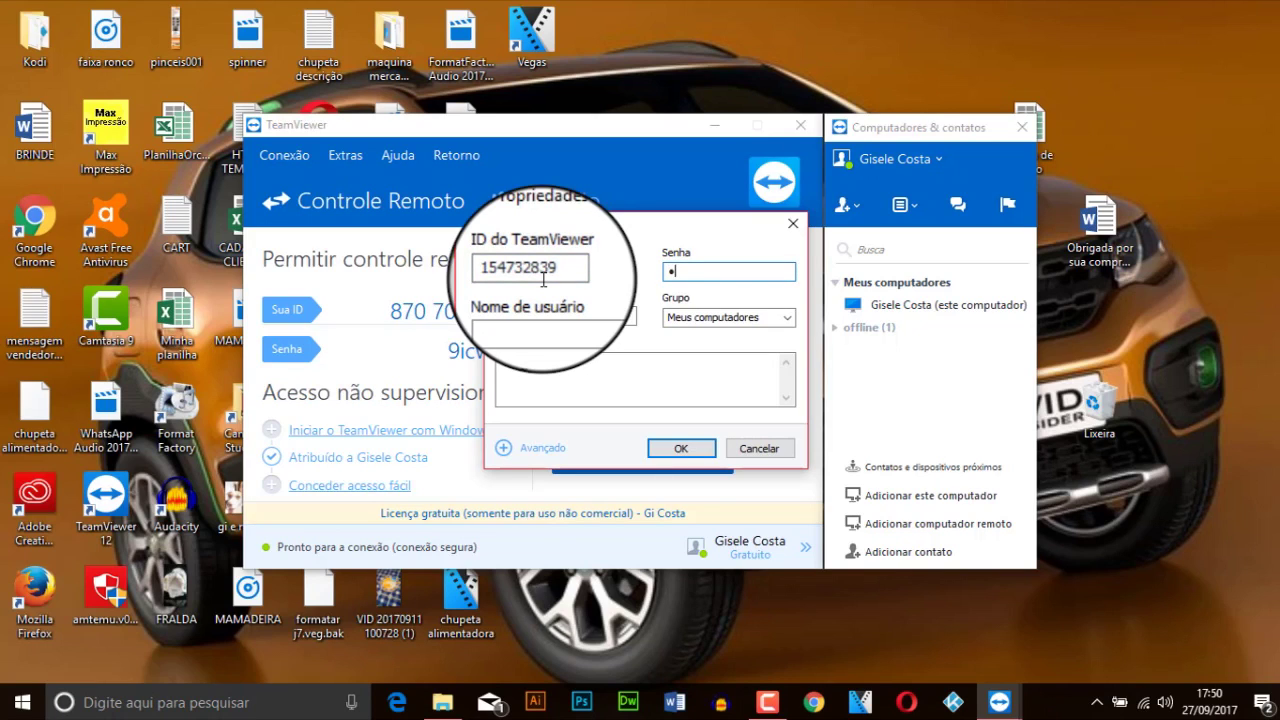
key("Tab")
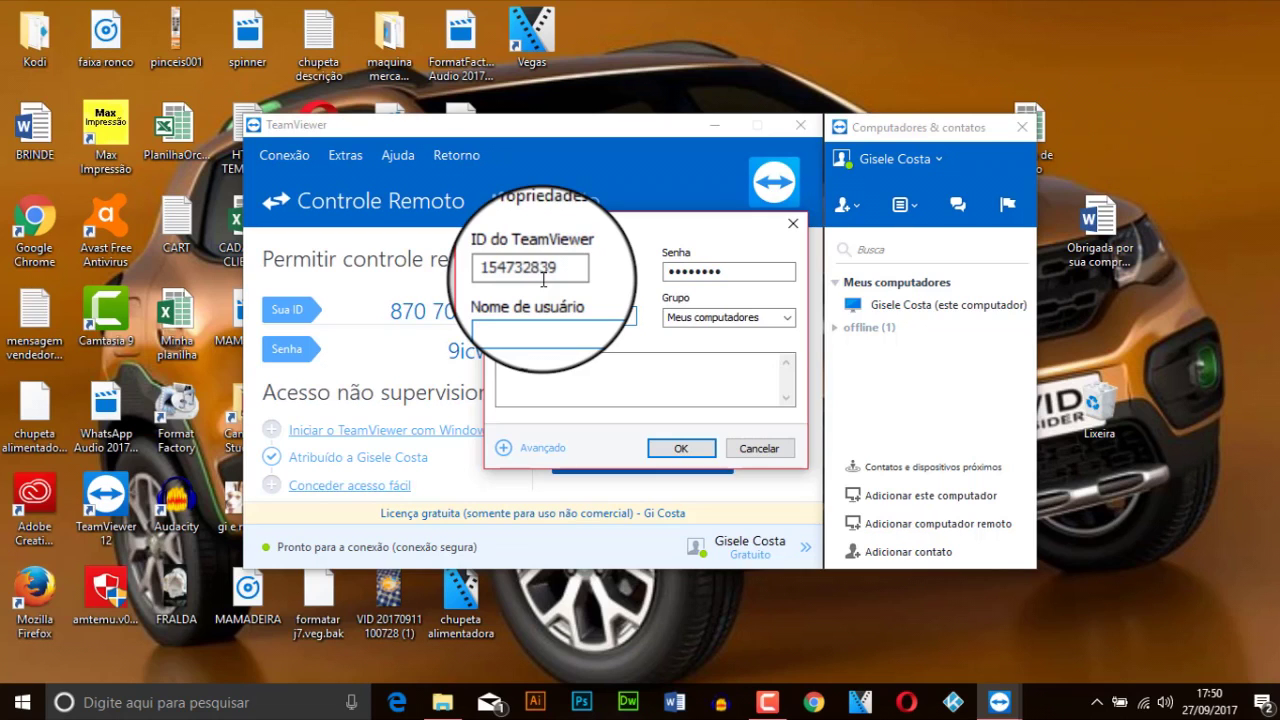
left_click(696, 449)
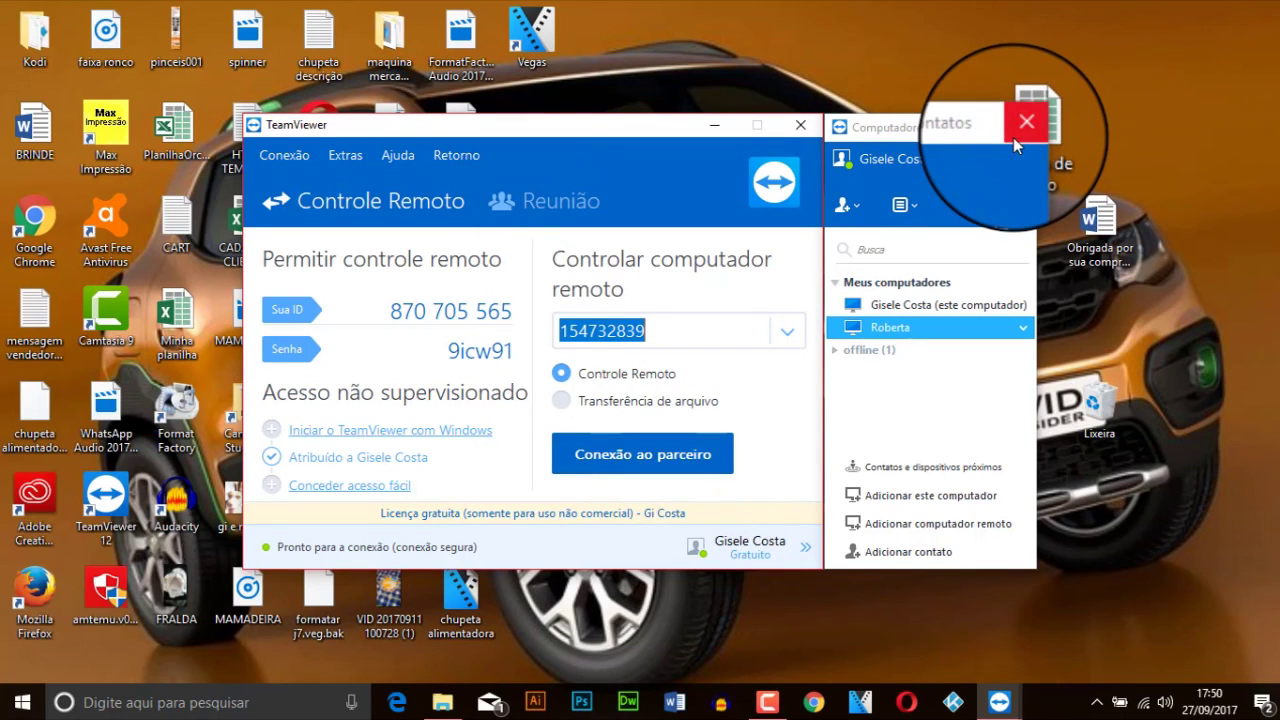
Step: Quit TeamViewer with Conexão > Sair do TeamViewer, closing all open connections
left_click(998, 704)
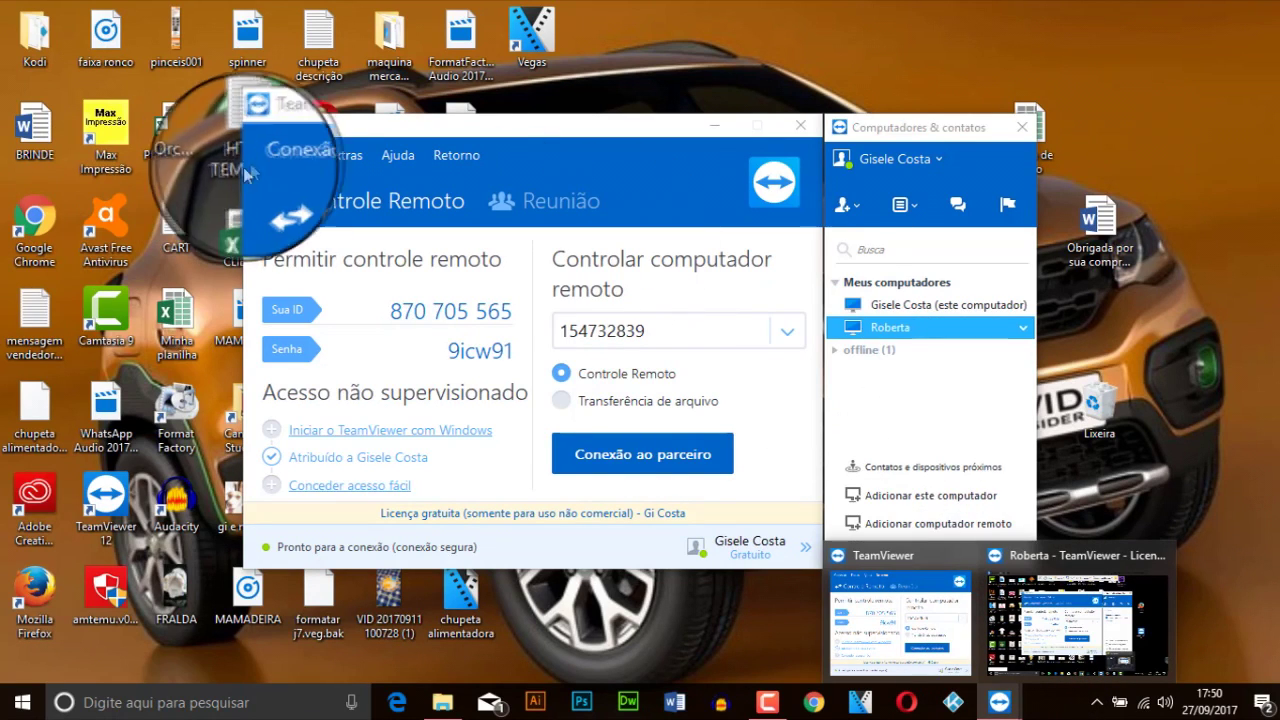
left_click(273, 158)
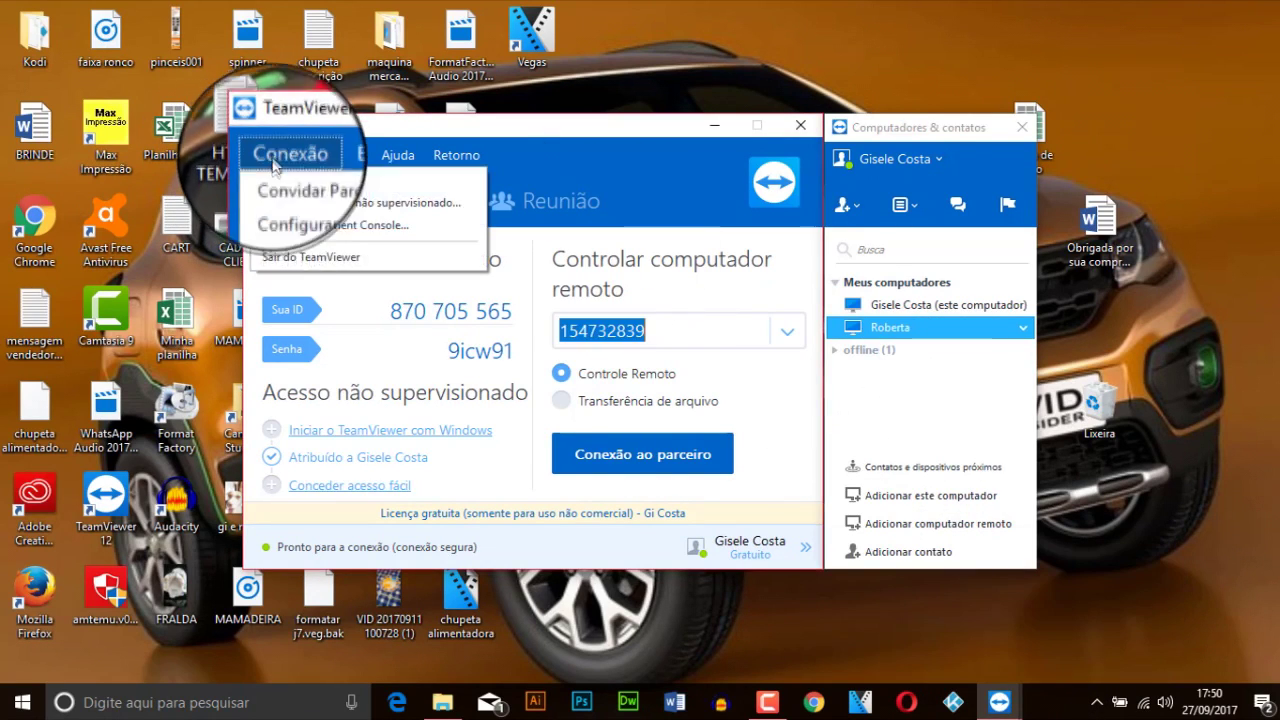
left_click(293, 260)
left_click(690, 397)
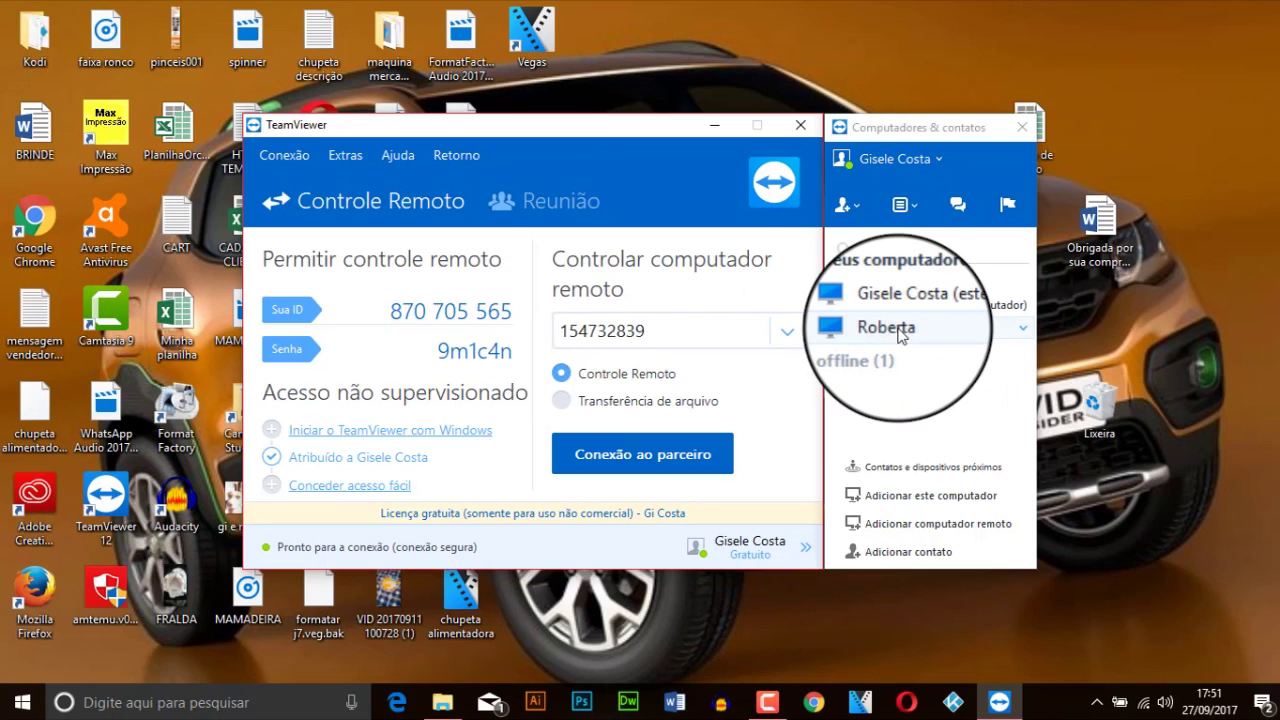
Step: Double-click the saved partner entry under Meus computadores to connect without a password prompt
double_click(886, 328)
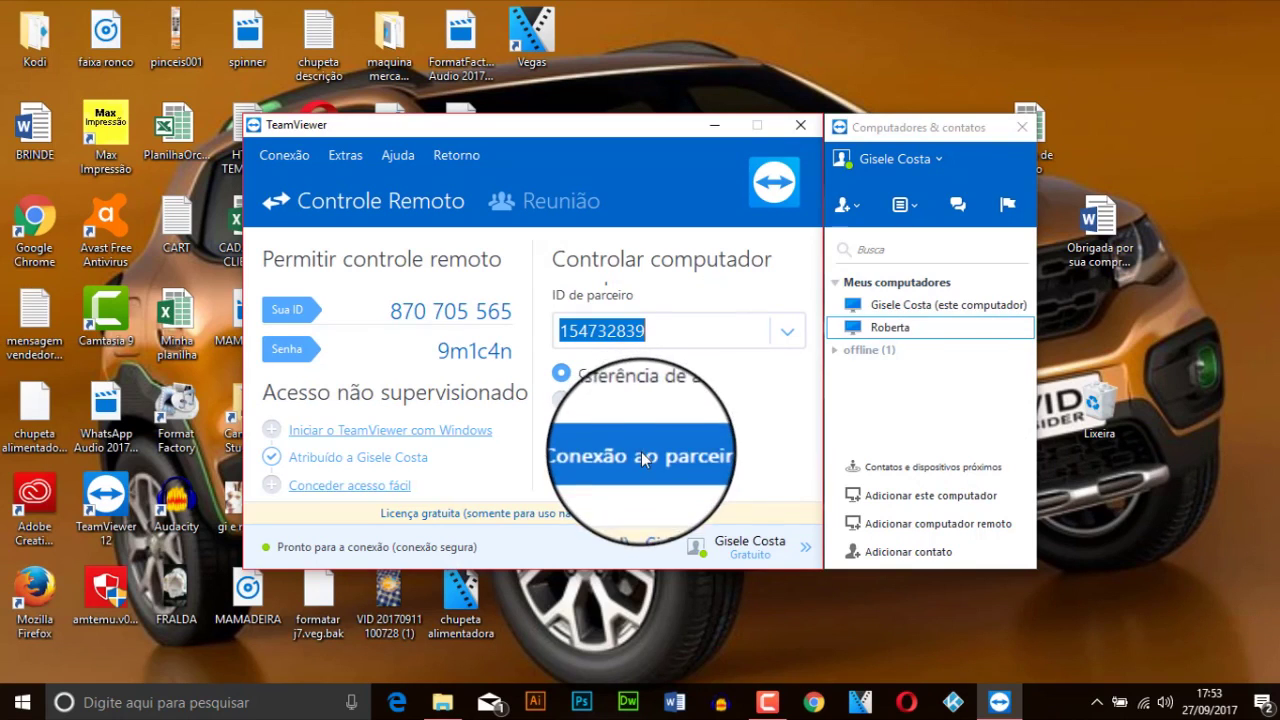
double_click(884, 338)
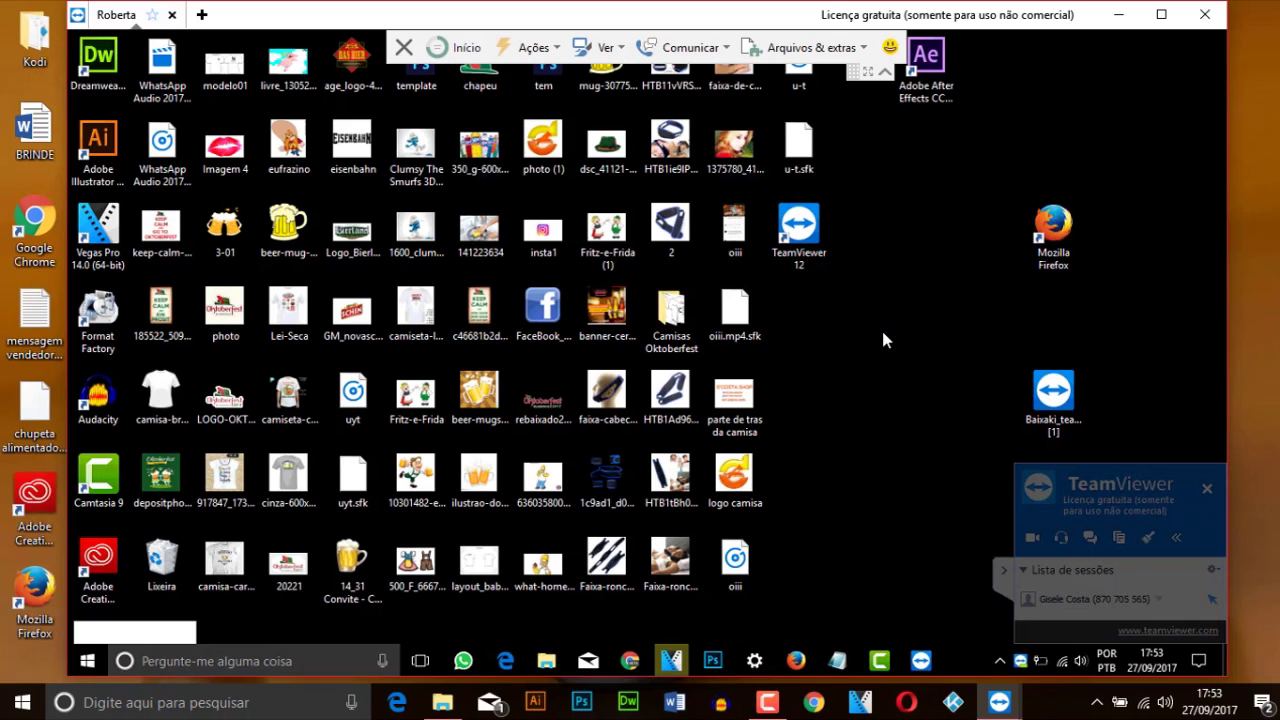
Step: On the remote TeamViewer, review Configurar acesso não supervisionado and cancel without changes
left_click(920, 661)
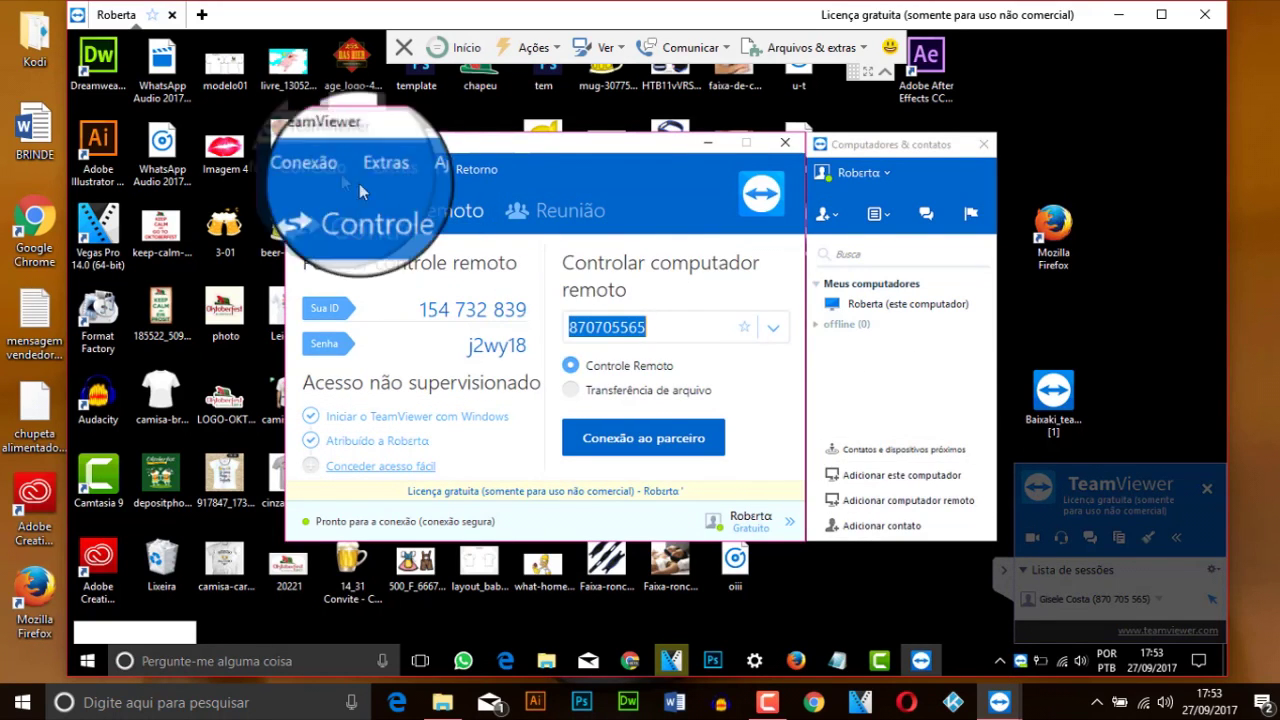
left_click(322, 169)
left_click(318, 211)
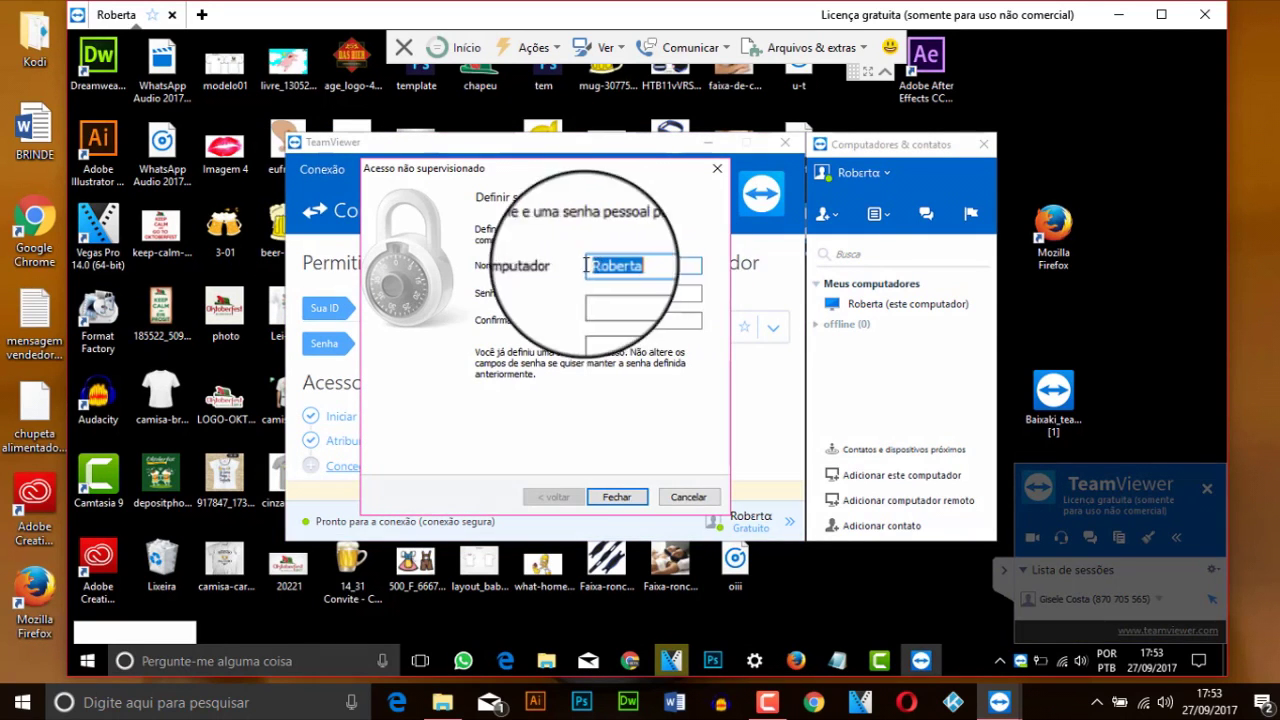
left_click(668, 496)
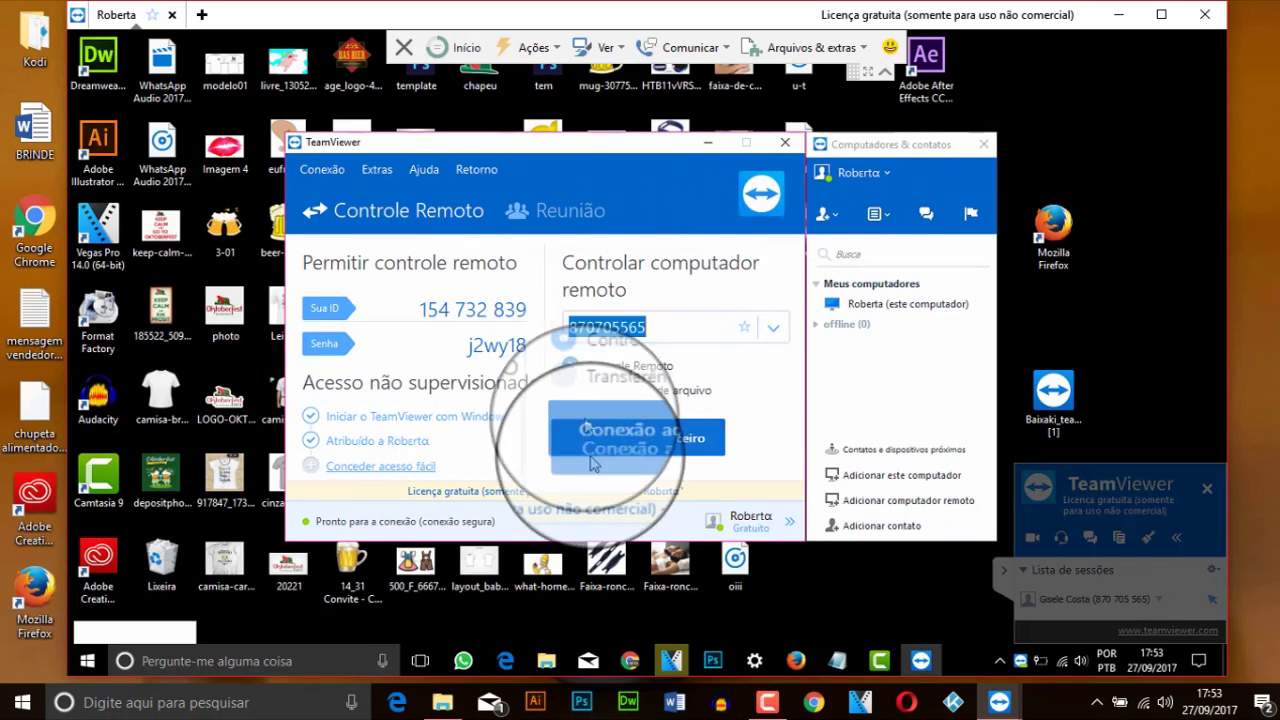